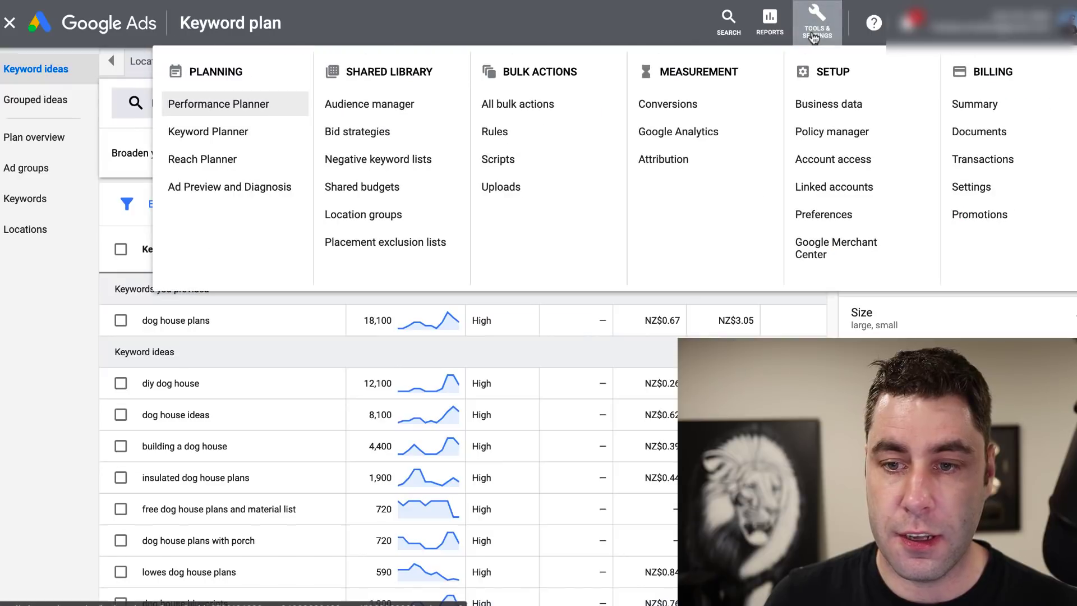
# - Open the PIM Webinar Leads conversion action and show its tag setup for installing the tag yourself
pyautogui.click(282, 121)
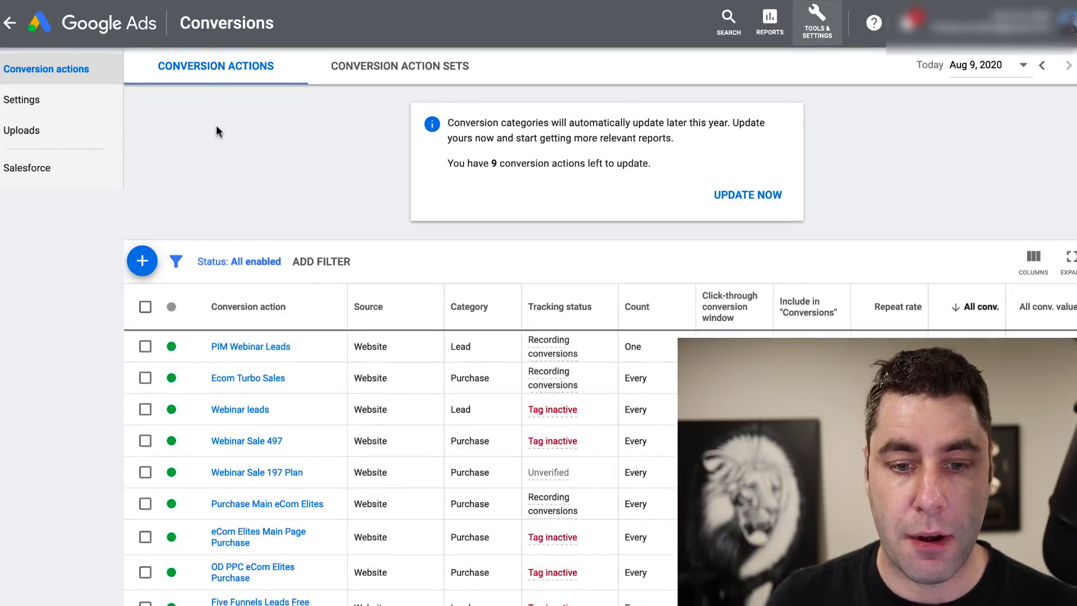
pyautogui.click(251, 346)
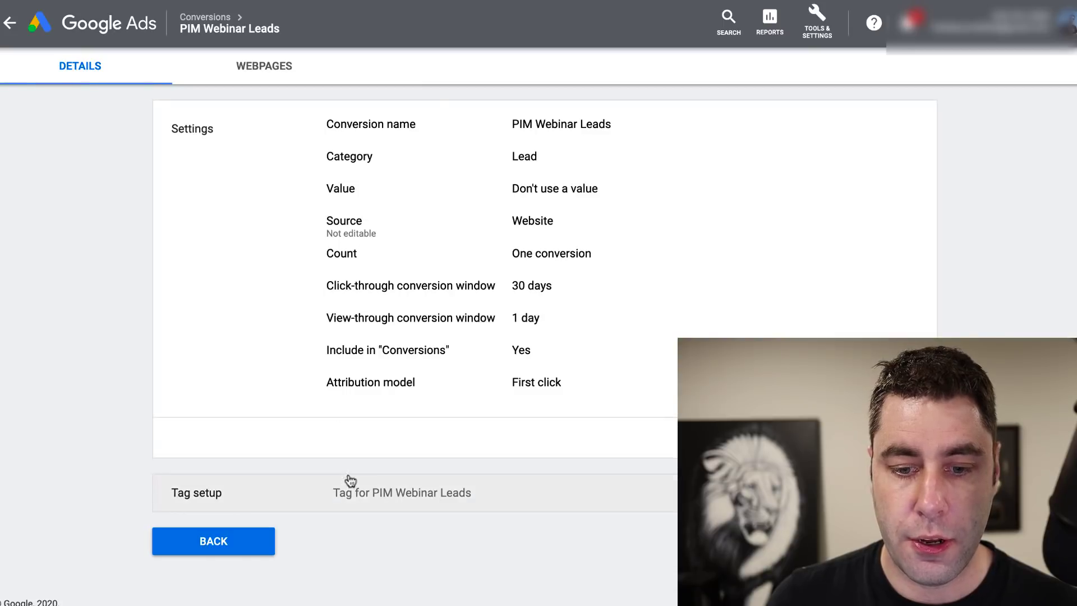
pyautogui.click(348, 482)
pyautogui.click(381, 425)
# - Select the entire global site tag code in the PIM Webinar Leads tag setup
pyautogui.scroll(-9, 282, 371)
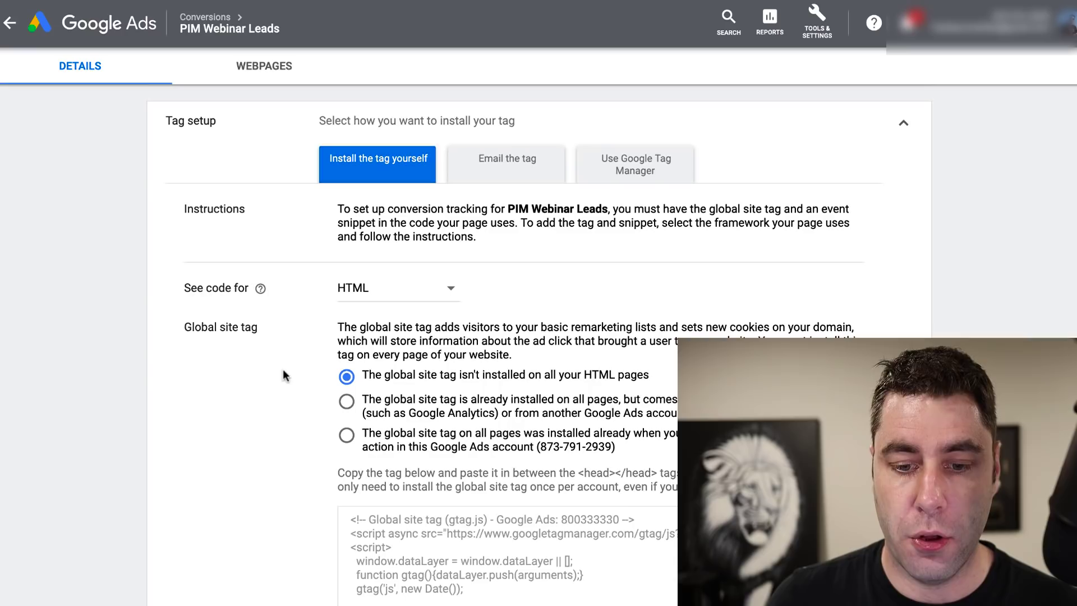
pyautogui.scroll(1, 337, 391)
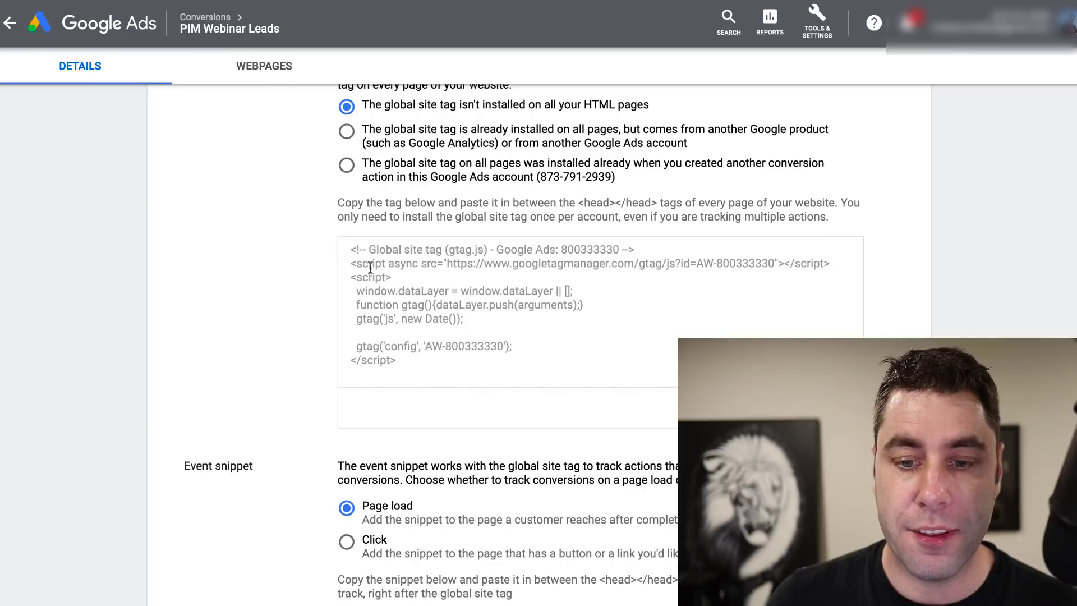
pyautogui.moveTo(350, 249); pyautogui.dragTo(475, 362)
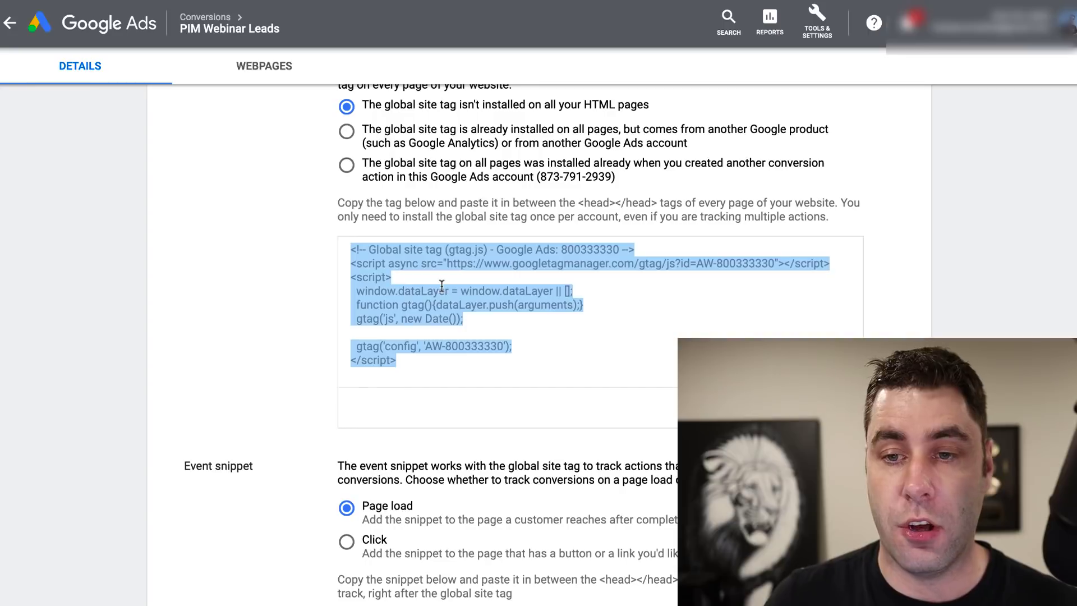
# - Open Audience manager and review the remarketing lists, including the details of the OnlineDimes 500 Days audience
pyautogui.click(817, 22)
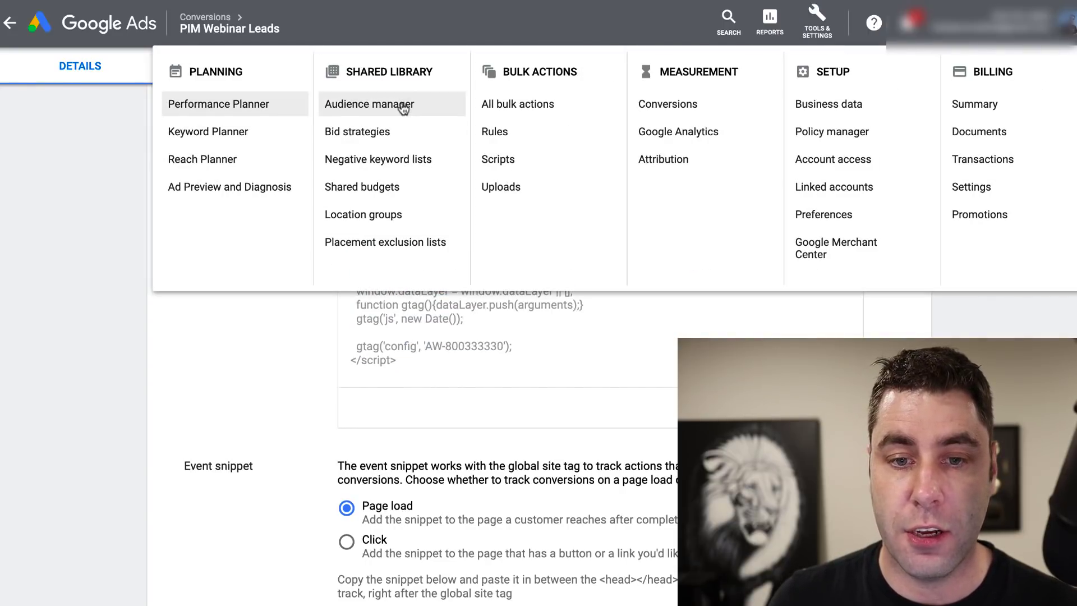
pyautogui.click(273, 136)
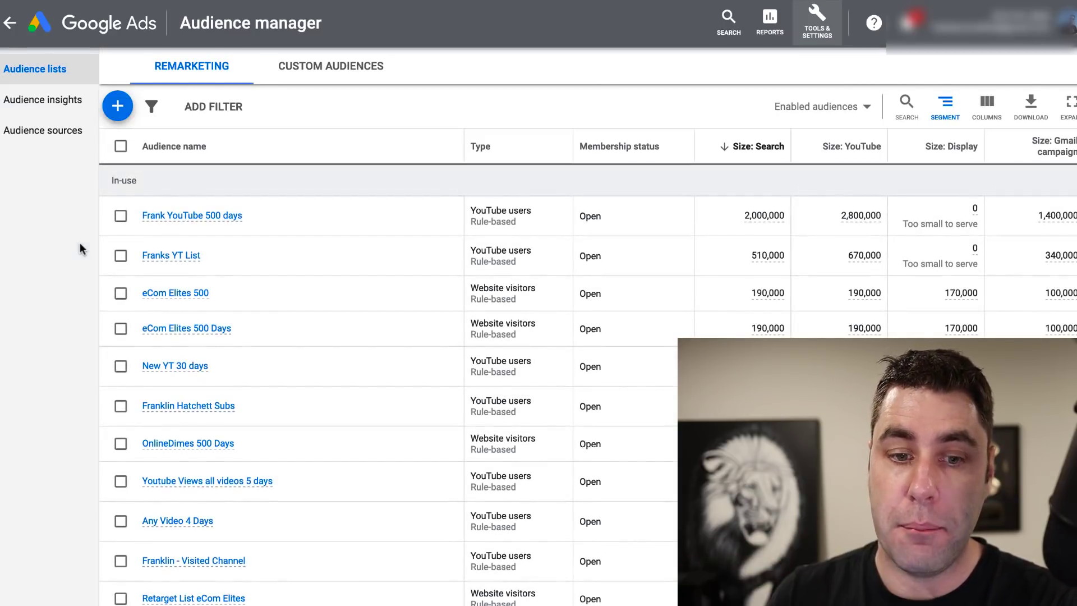
pyautogui.scroll(-1, 123, 284)
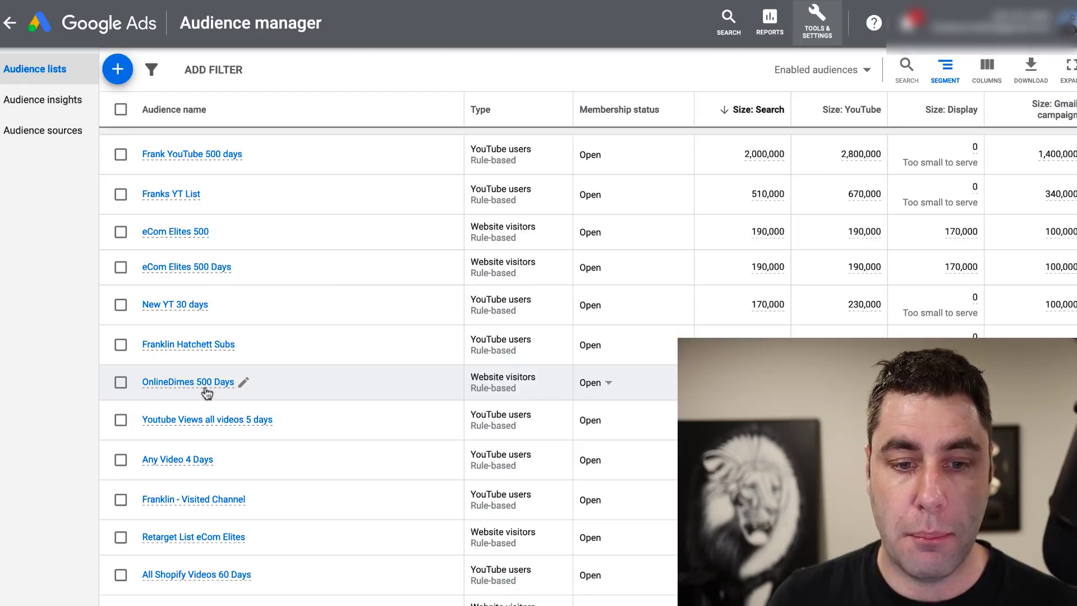
pyautogui.moveTo(172, 390)
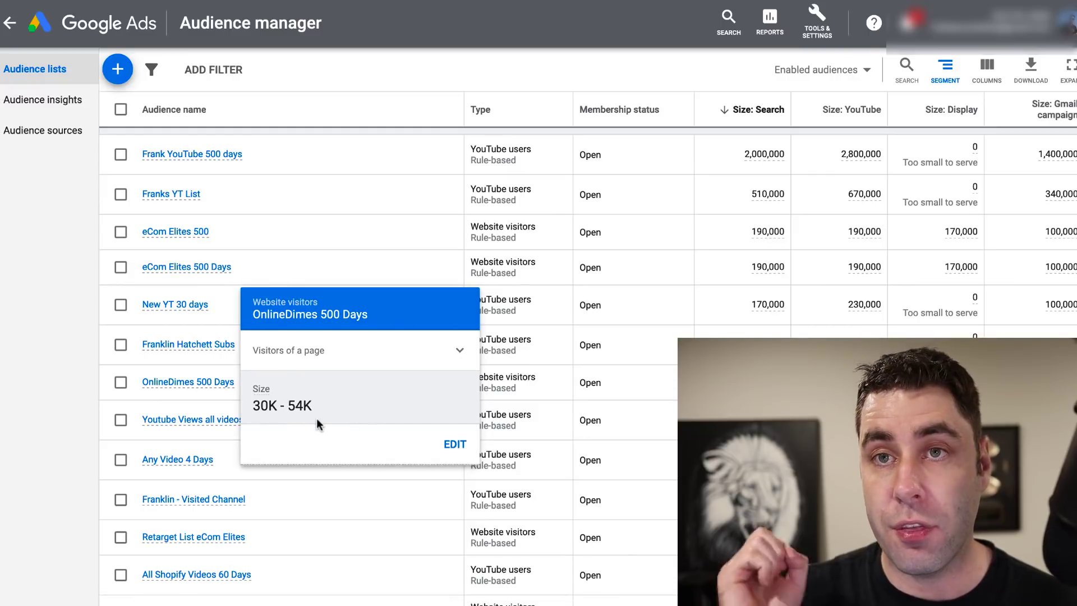
pyautogui.scroll(-8, 173, 385)
pyautogui.scroll(2, 183, 270)
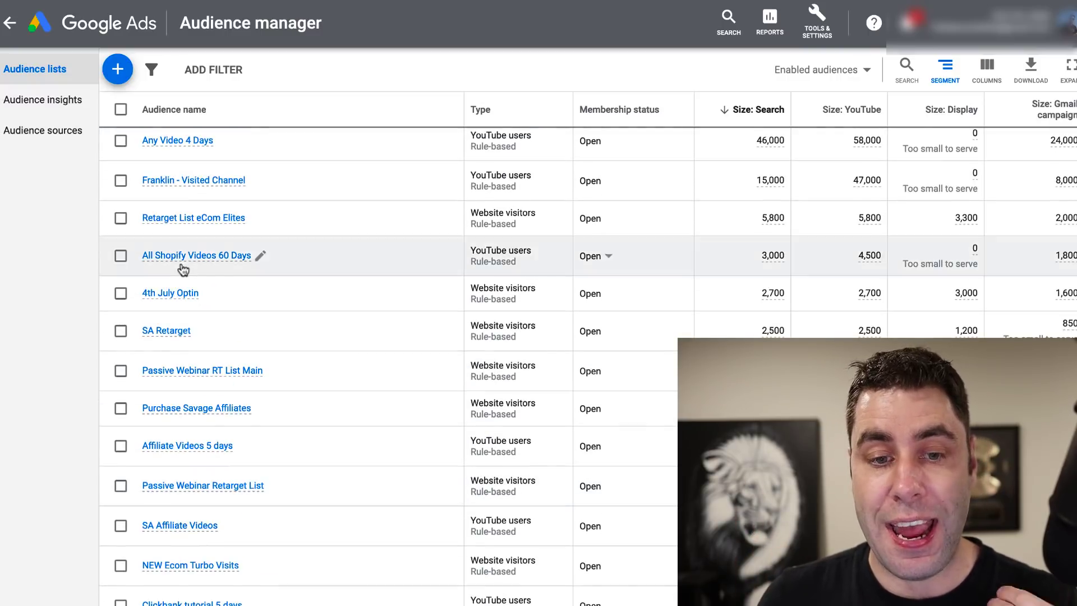
pyautogui.scroll(-1, 219, 315)
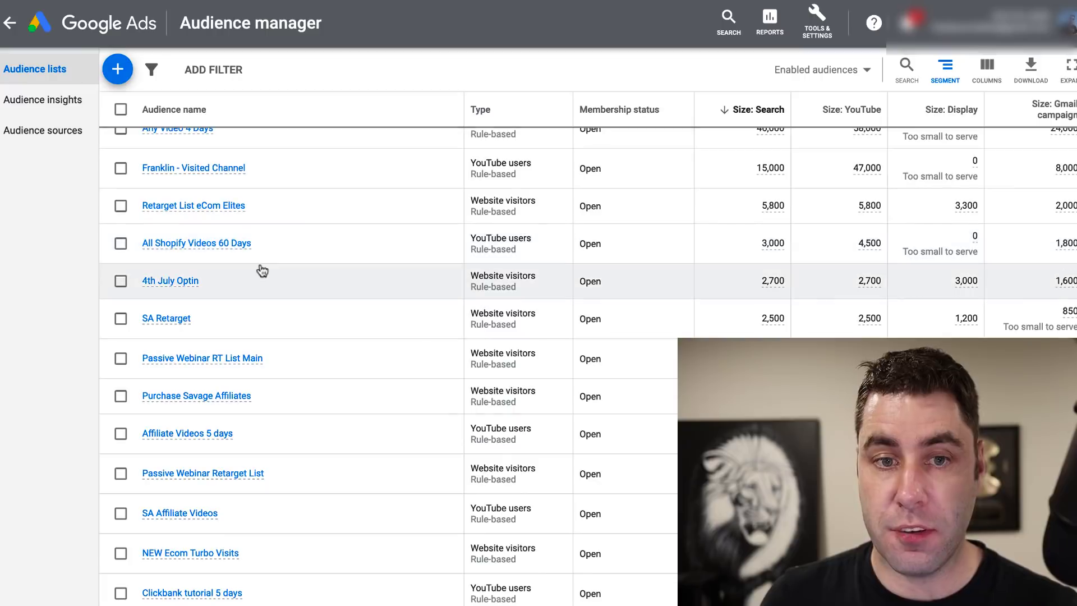
pyautogui.scroll(-1, 260, 269)
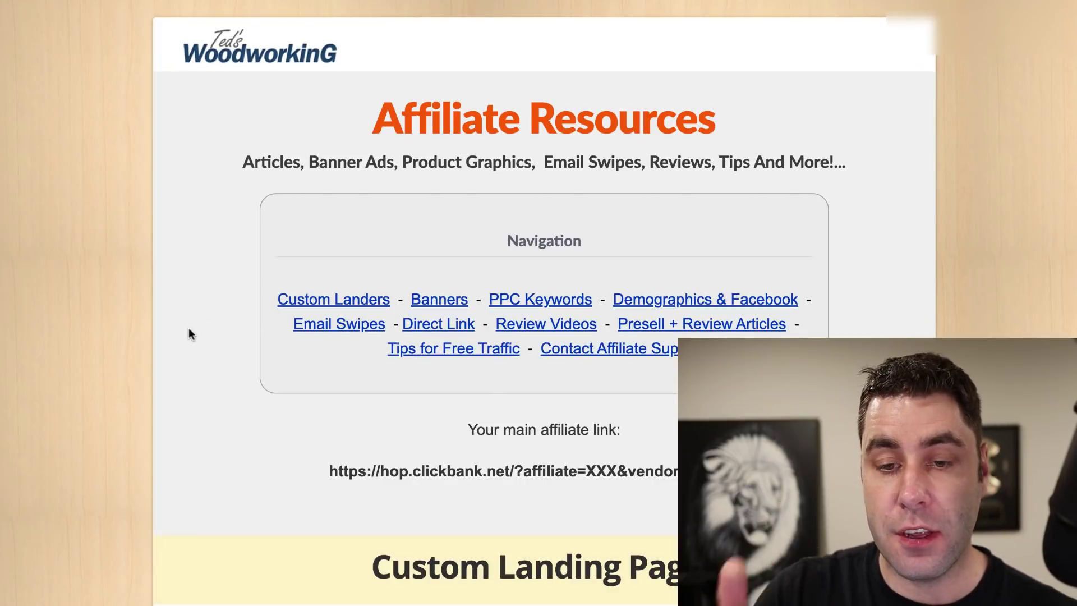
# - Look through the product graphics and banner ads on the Ted's Woodworking affiliate resources page
pyautogui.scroll(-20, 189, 329)
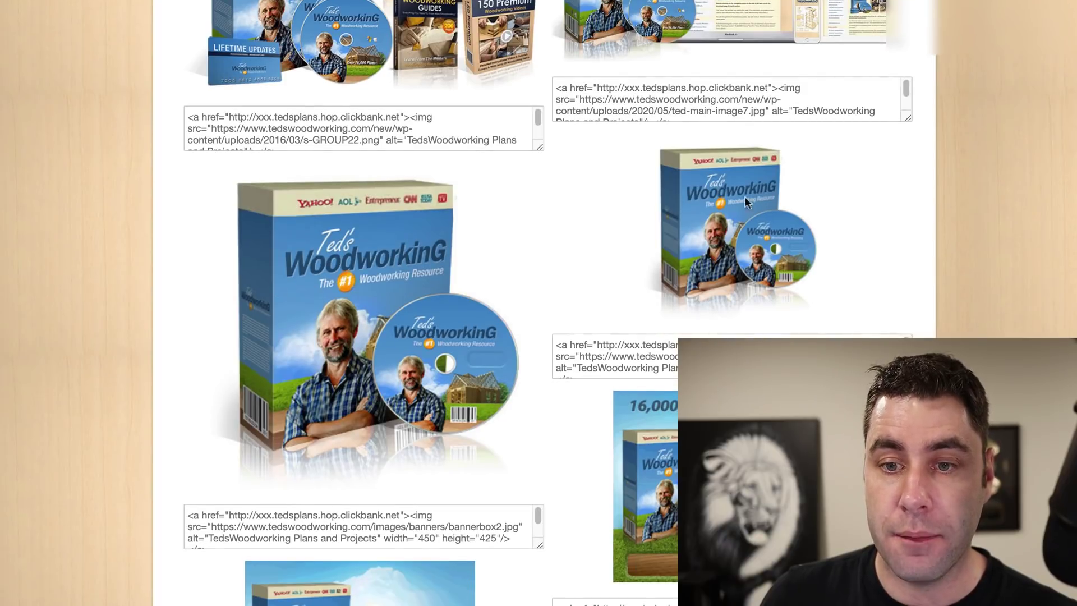
pyautogui.scroll(-8, 385, 239)
pyautogui.scroll(-9, 452, 408)
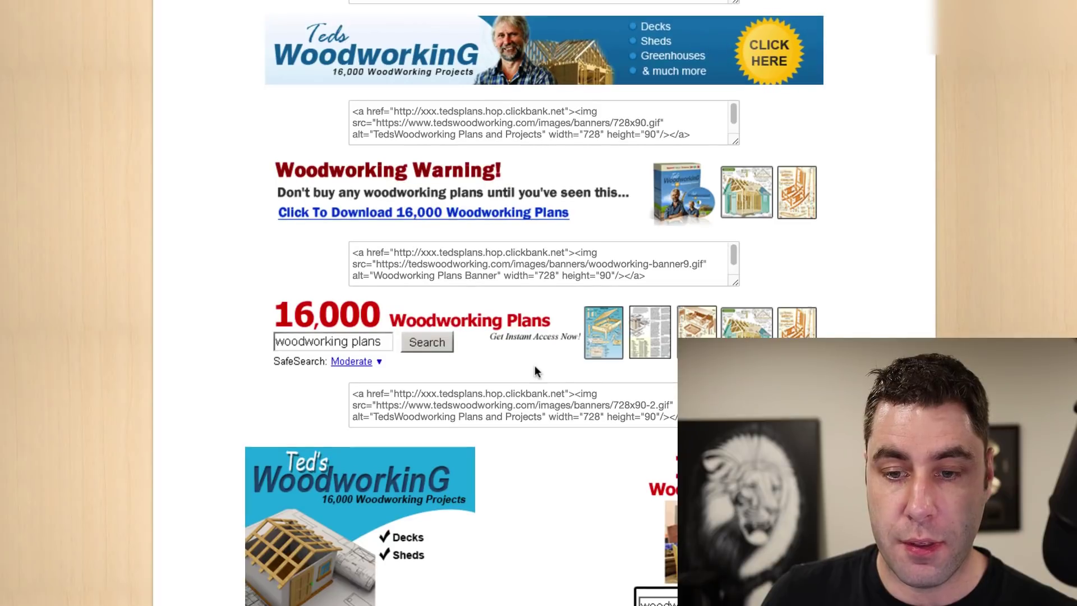
pyautogui.scroll(-1, 534, 365)
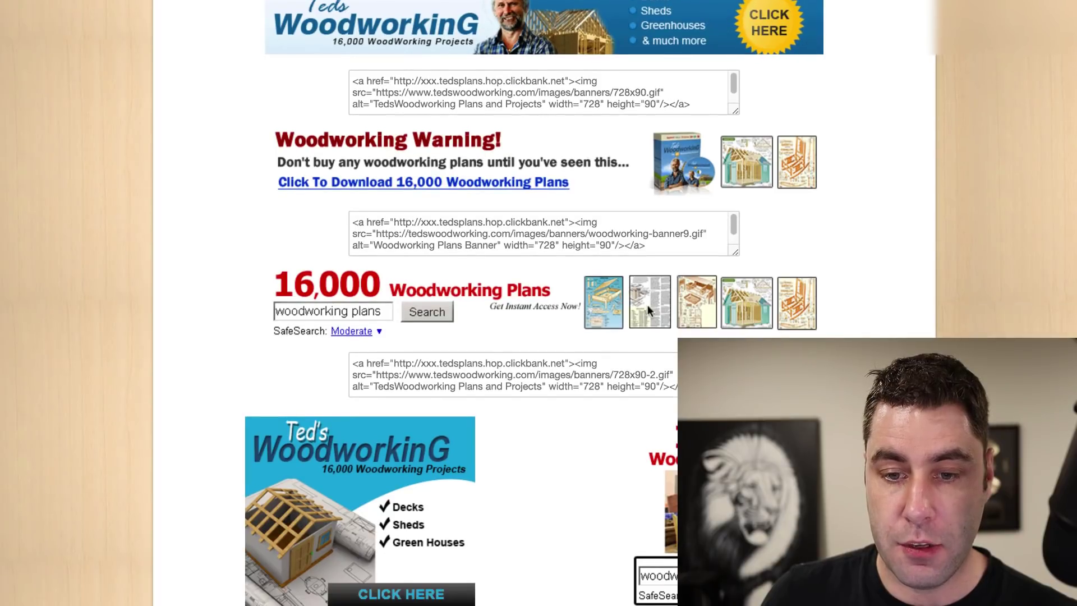
pyautogui.scroll(-1, 504, 204)
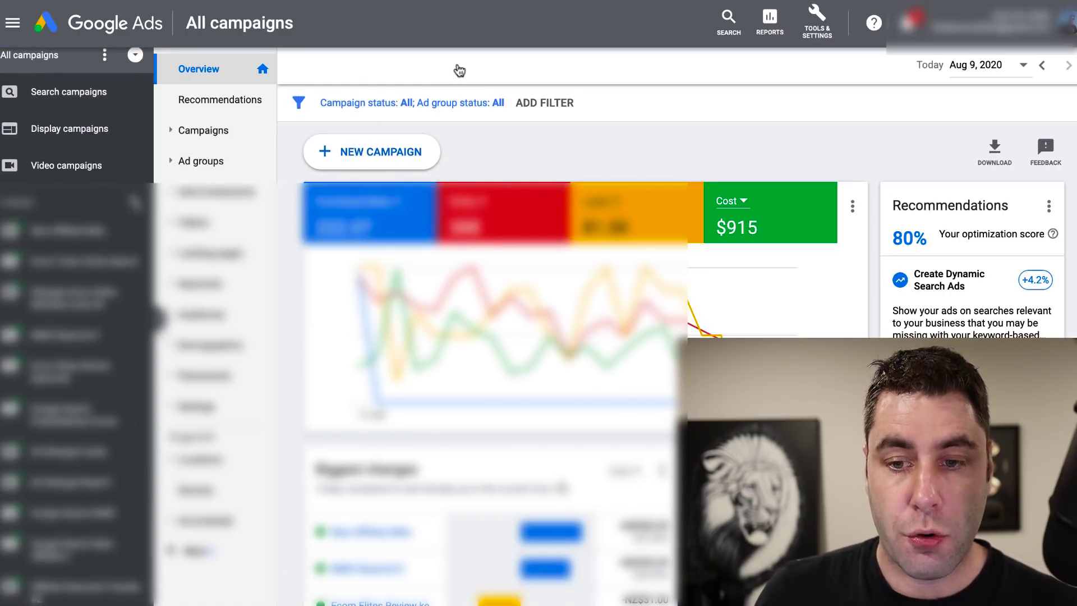
# - Start a new Google Ads campaign without a goal's guidance
pyautogui.click(358, 159)
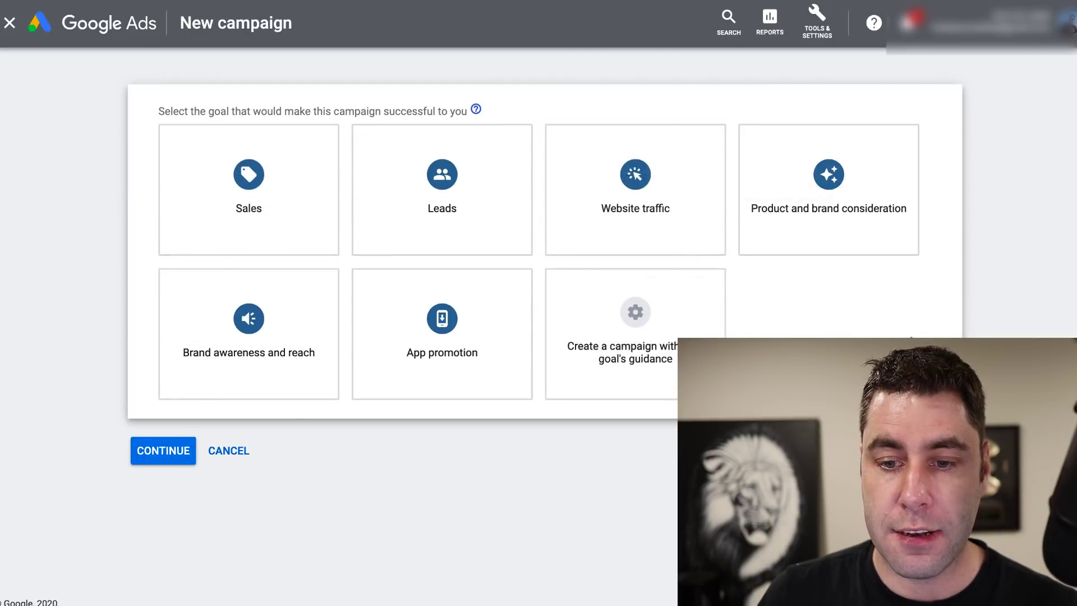
pyautogui.click(669, 334)
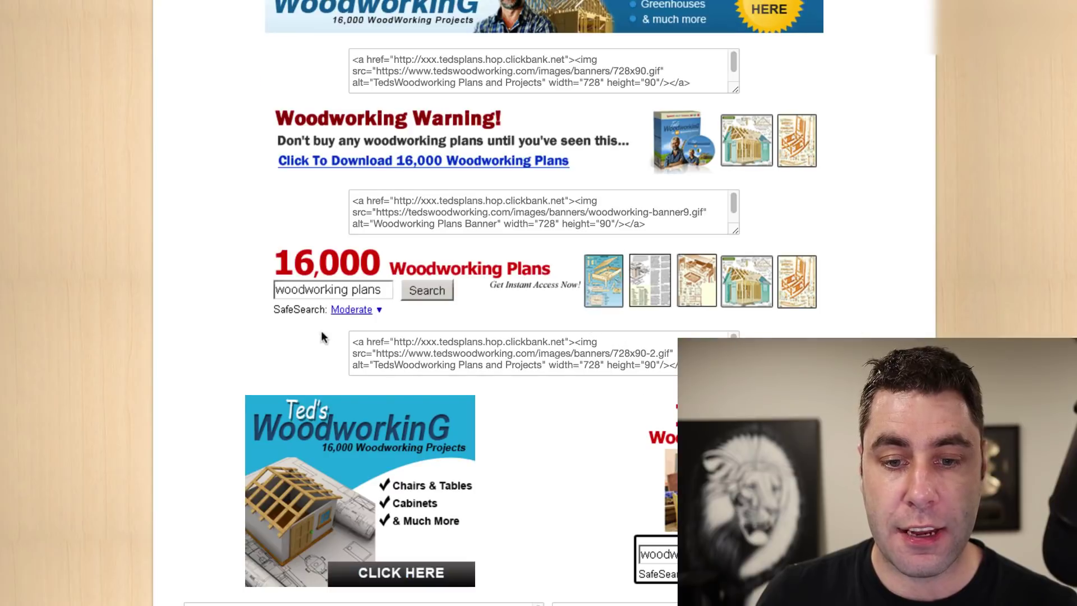
# - Save the wide "16,000 Woodworking Plans" banner image from the Ted's Woodworking affiliate page
pyautogui.rightClick(513, 265)
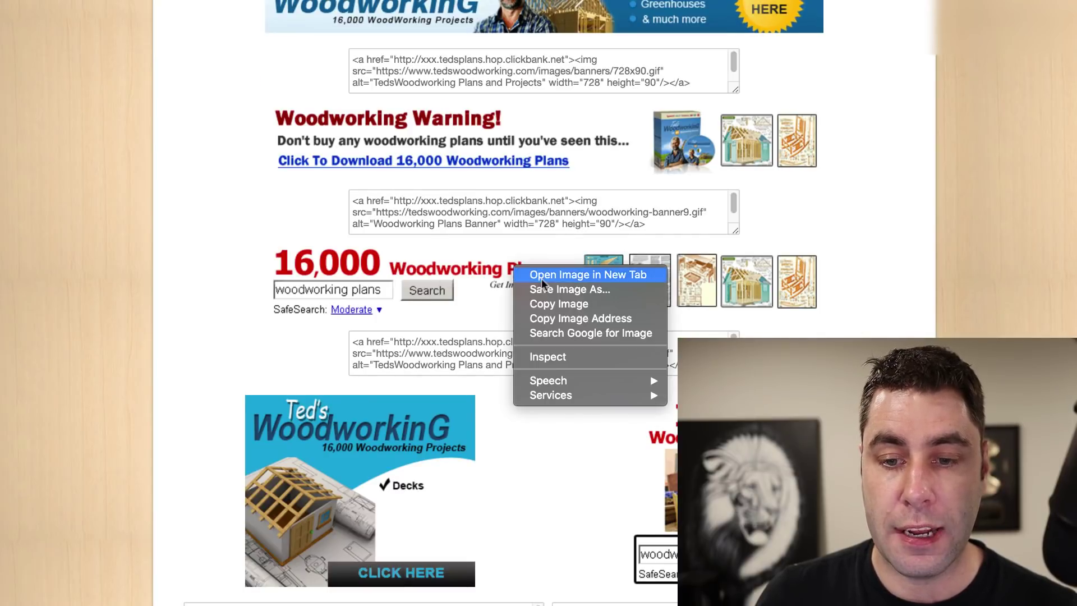
pyautogui.click(256, 269)
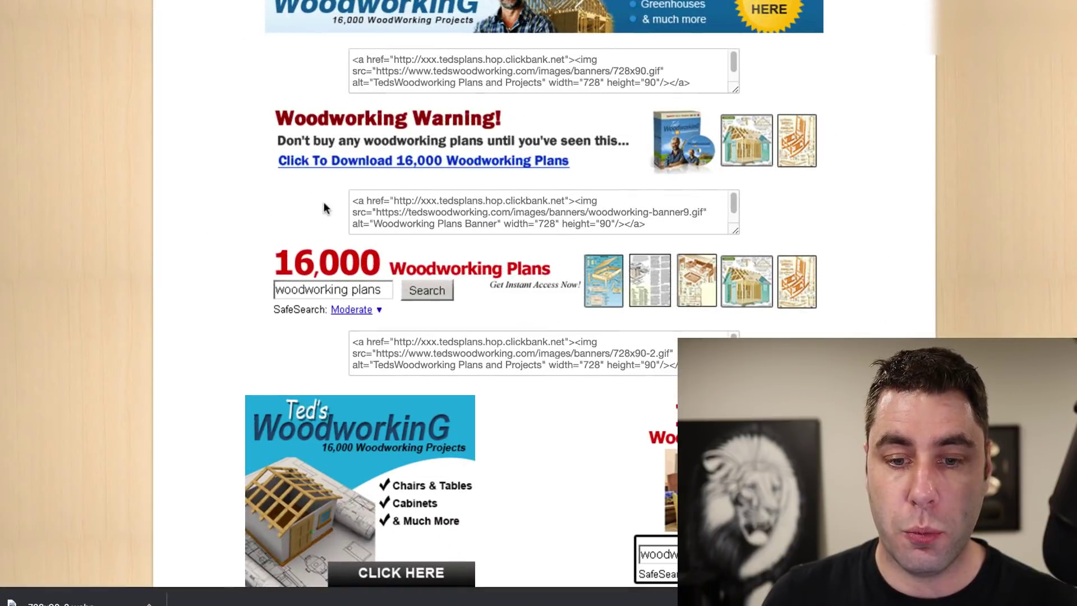
# - Find the review videos on the affiliate page and check the link options for downloading the second one
pyautogui.scroll(-15, 322, 196)
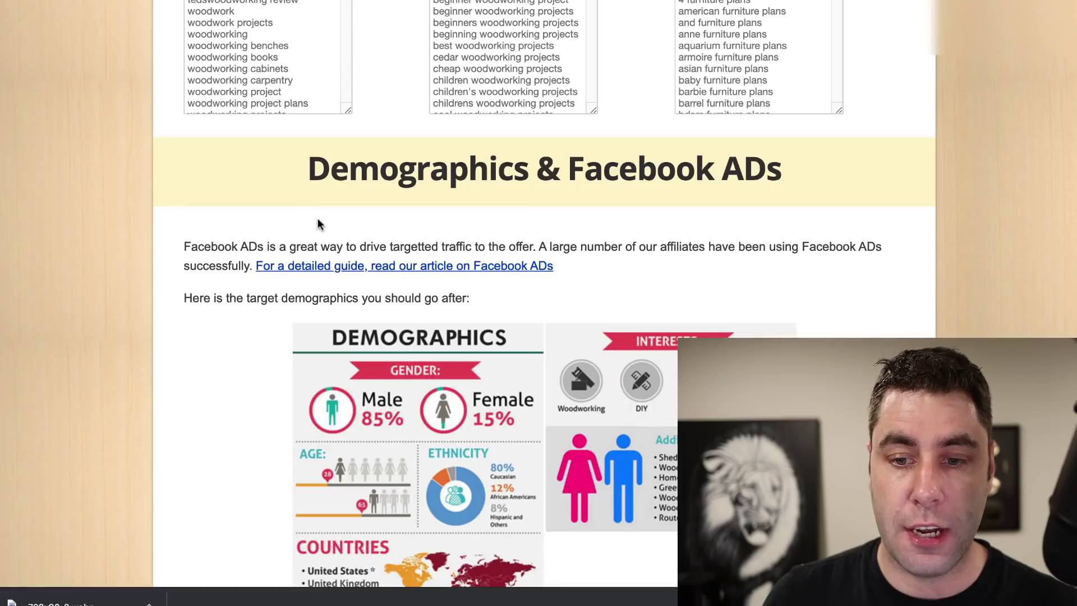
pyautogui.scroll(-20, 318, 225)
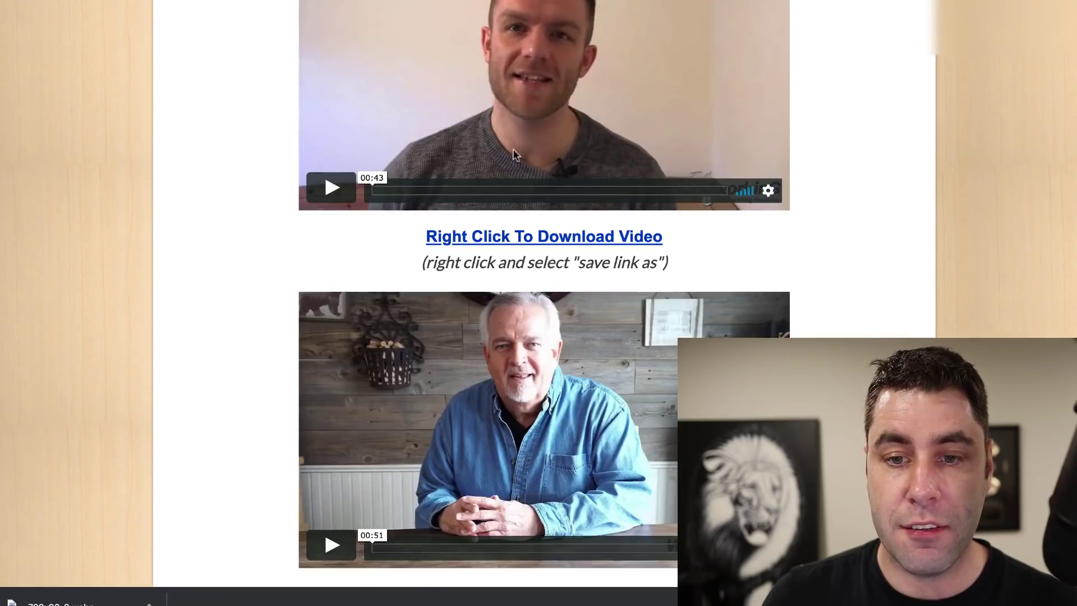
pyautogui.scroll(-5, 567, 112)
pyautogui.rightClick(556, 342)
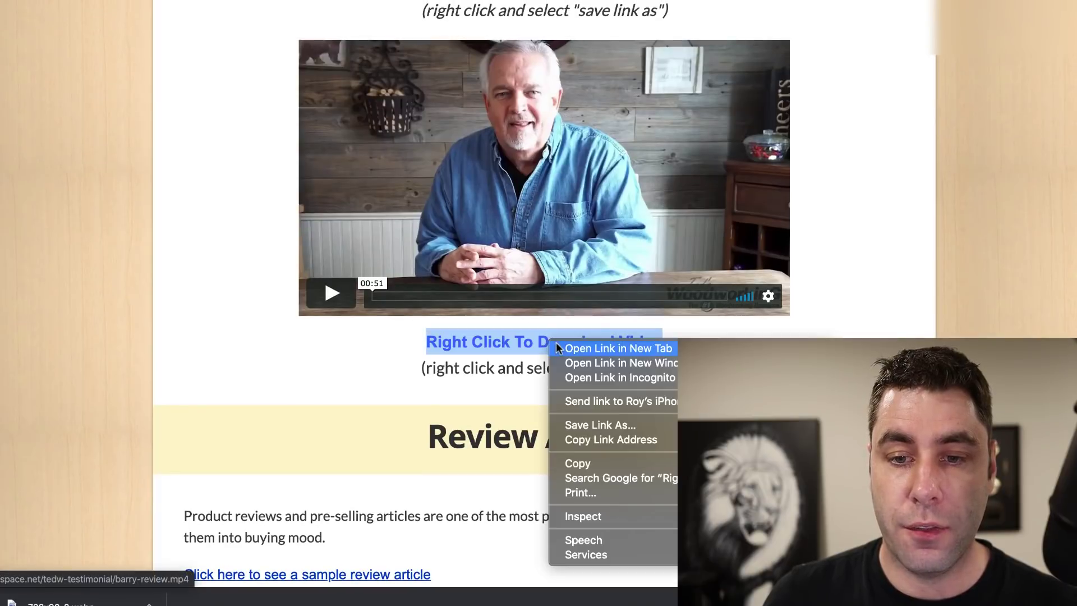
pyautogui.click(522, 300)
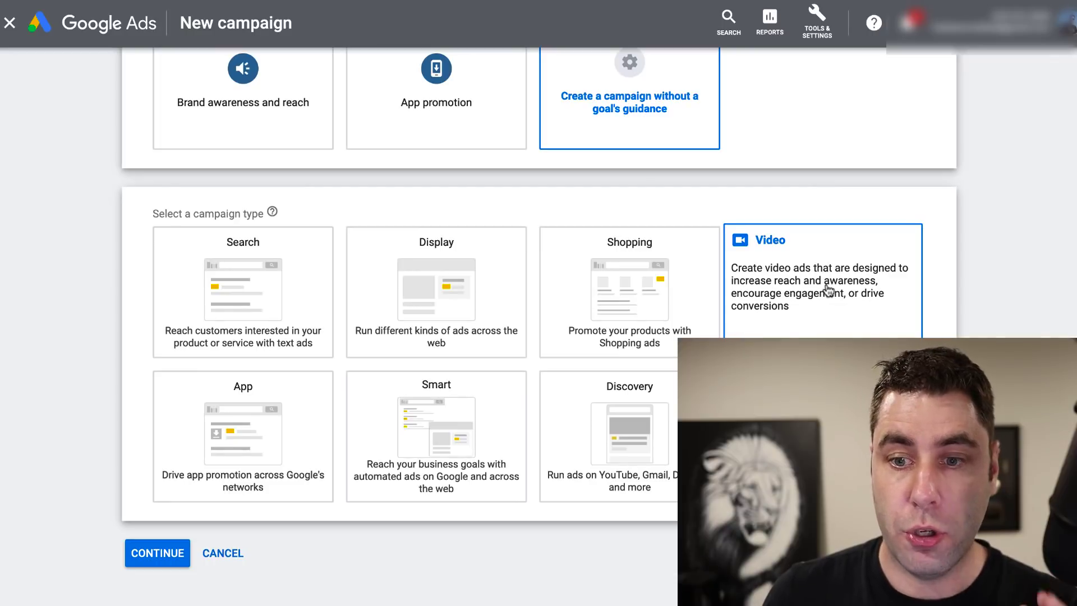
# - Choose the Video campaign type with the Custom video campaign subtype in Google Ads and continue to the campaign settings
pyautogui.click(829, 289)
pyautogui.scroll(-9, 748, 202)
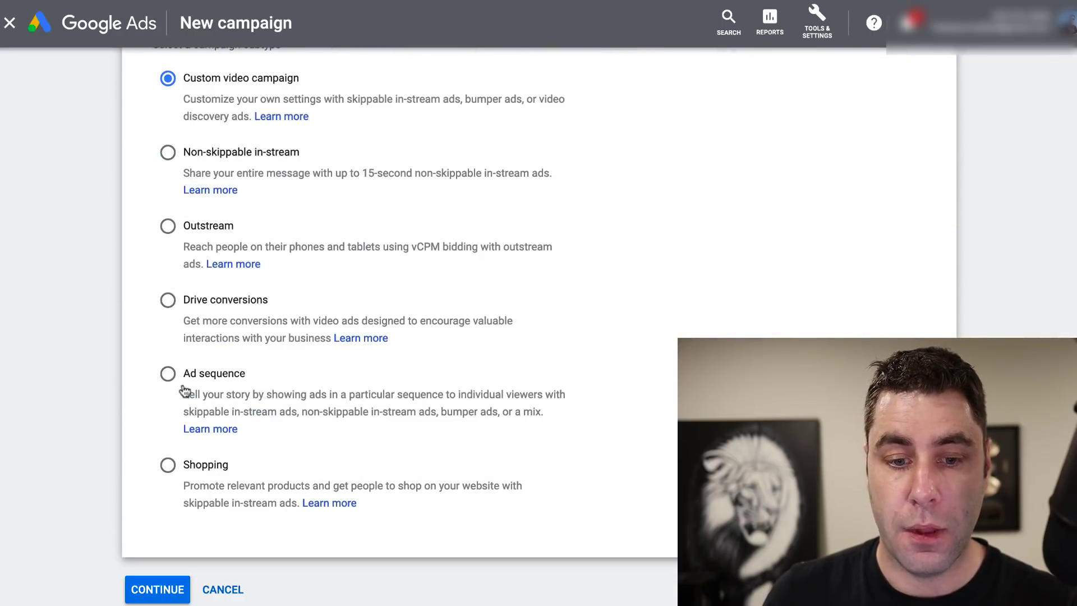
pyautogui.click(149, 583)
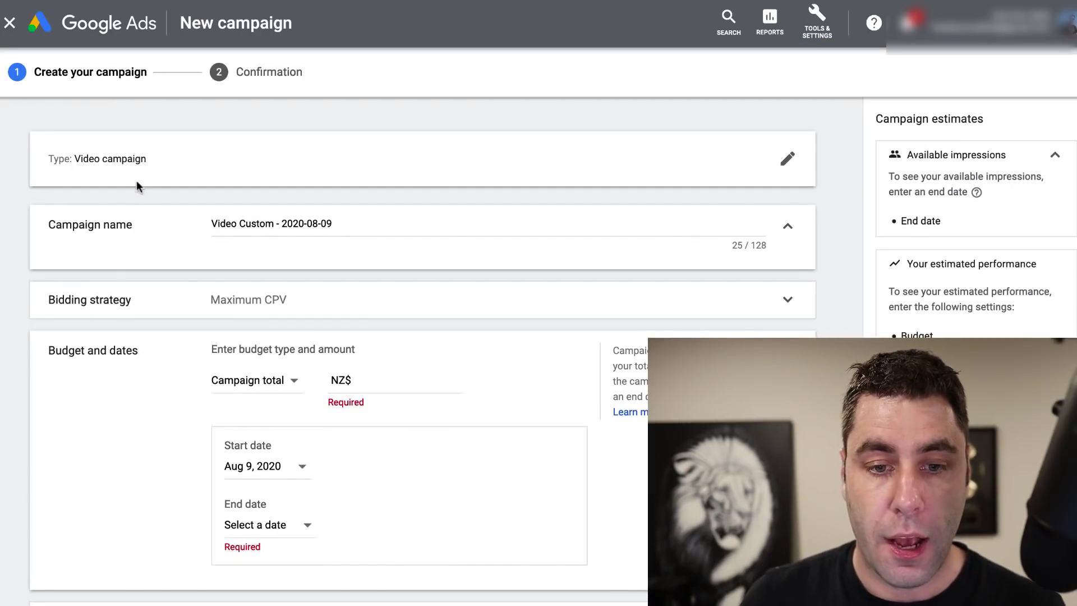
# - Add the PIM Leads website visitors list as a targeted audience for the video campaign's ad group
pyautogui.scroll(-5, 140, 185)
pyautogui.scroll(-15, 142, 184)
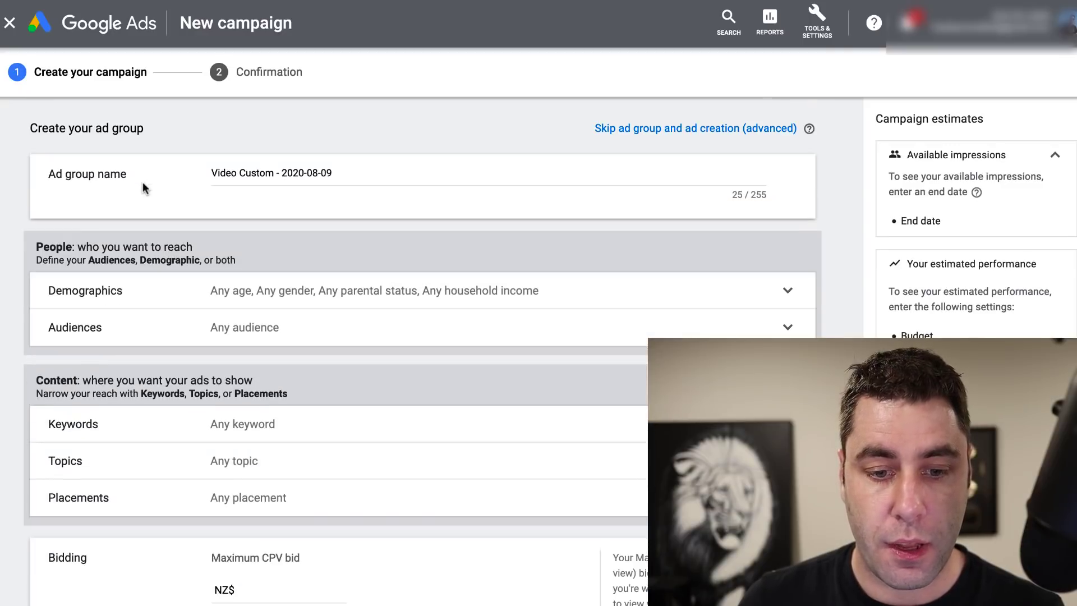
pyautogui.scroll(-2, 142, 182)
pyautogui.scroll(7, 143, 182)
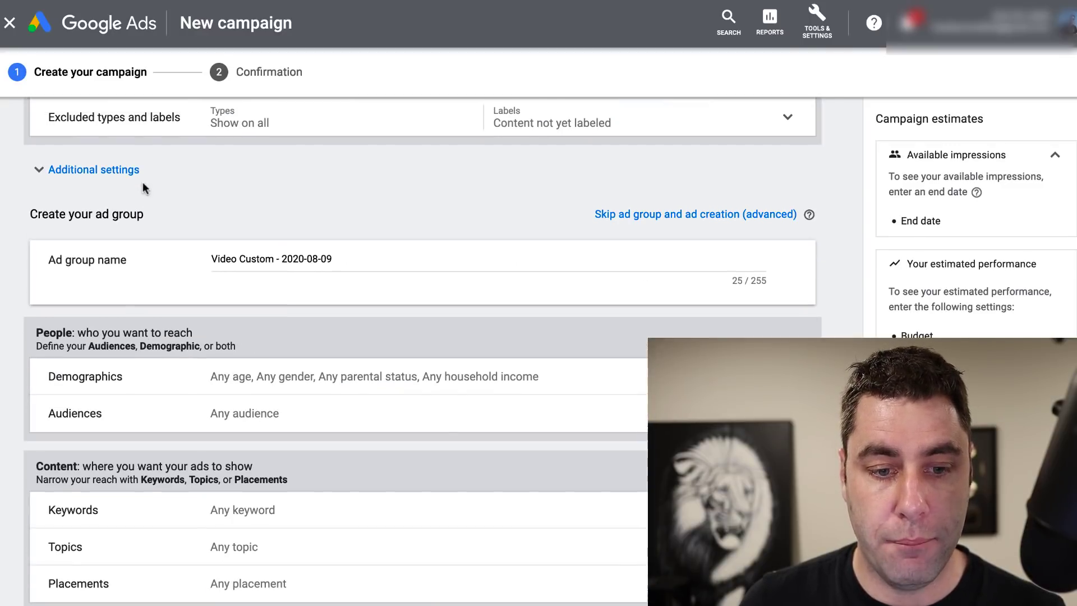
pyautogui.click(105, 403)
pyautogui.scroll(-3, 168, 277)
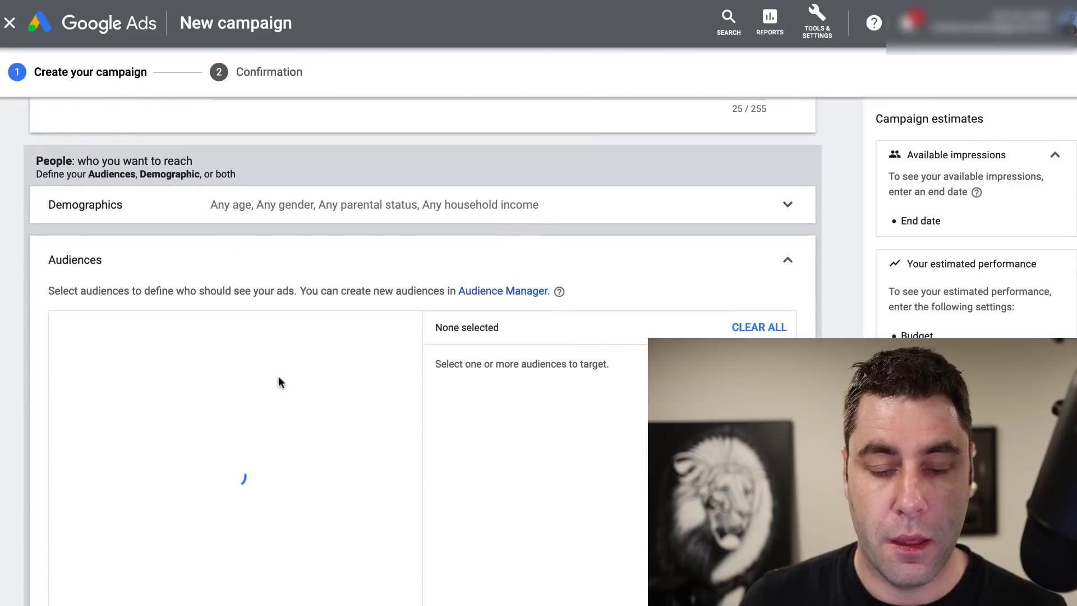
pyautogui.scroll(-3, 124, 408)
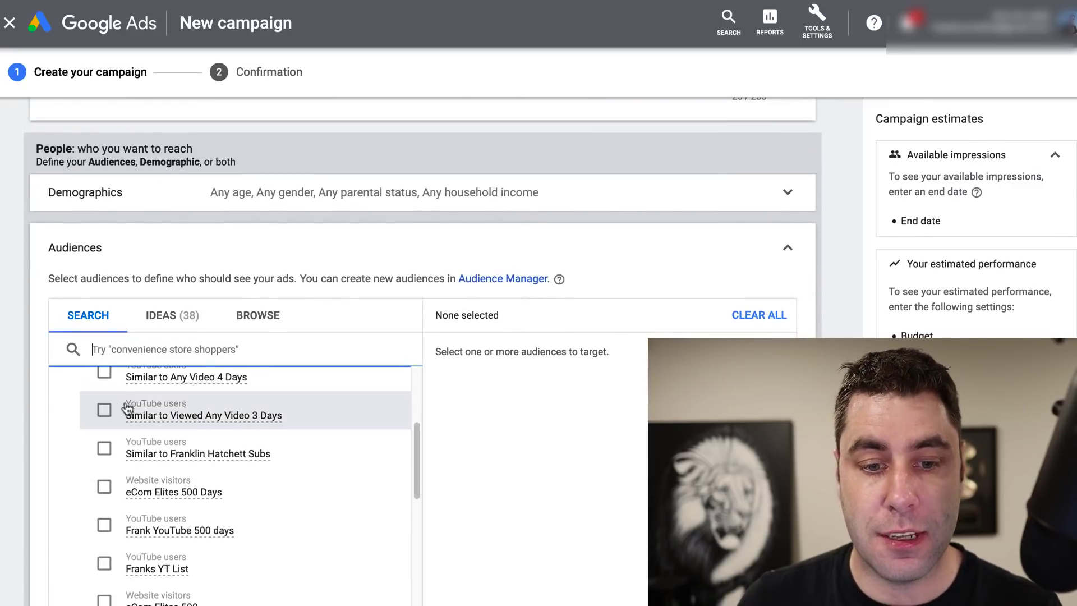
pyautogui.scroll(1, 122, 407)
pyautogui.click(104, 382)
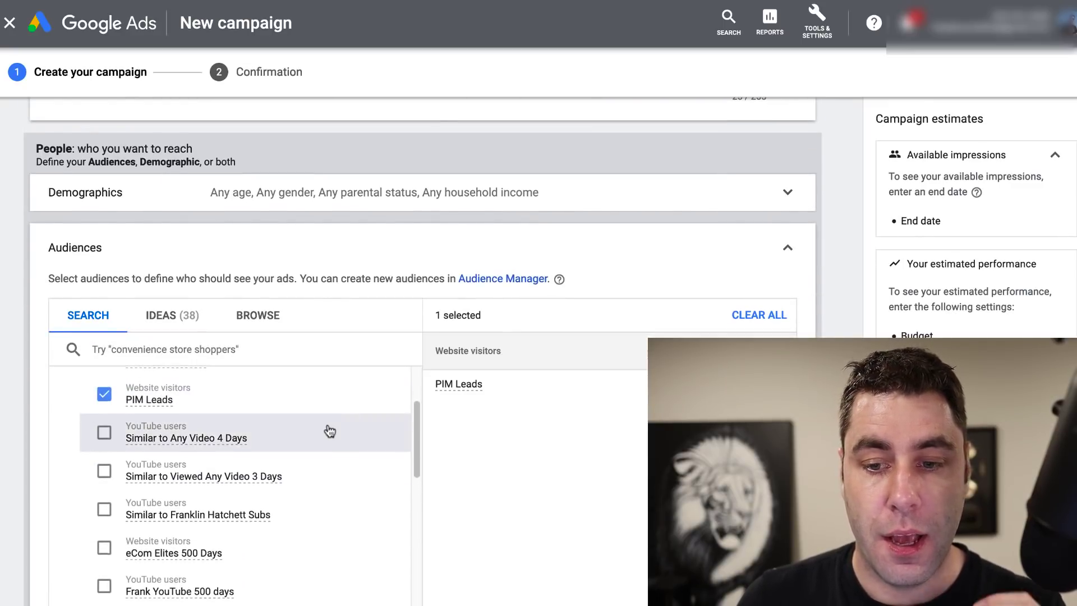